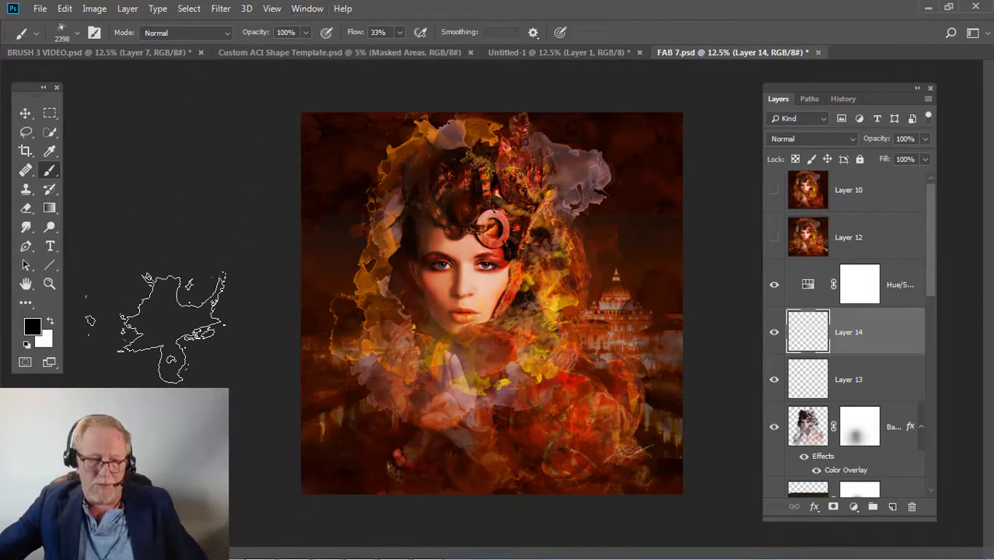
Step: Open the Brush Settings and Swatches panels, detaching Brush Settings from its collapsed dock
key(F5)
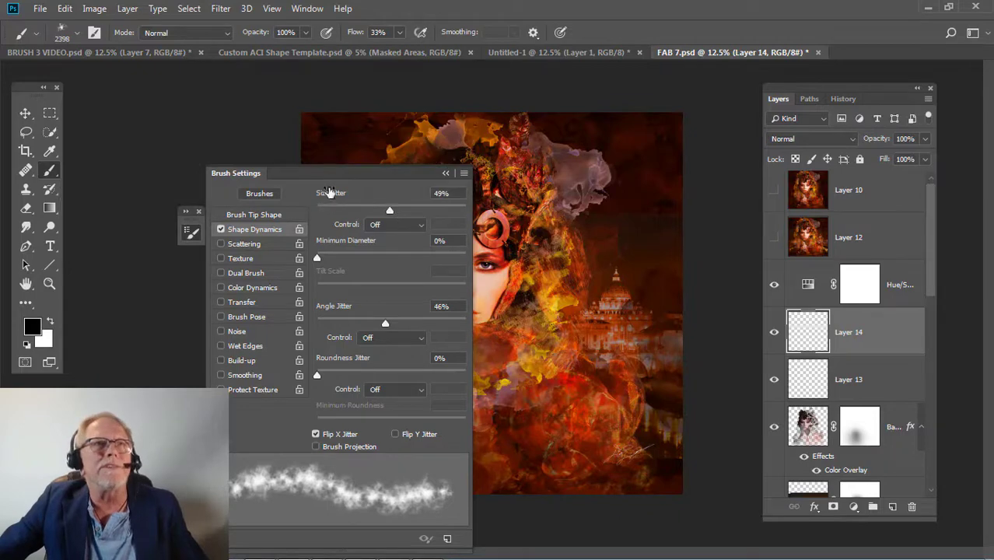
drag(316, 172, 235, 197)
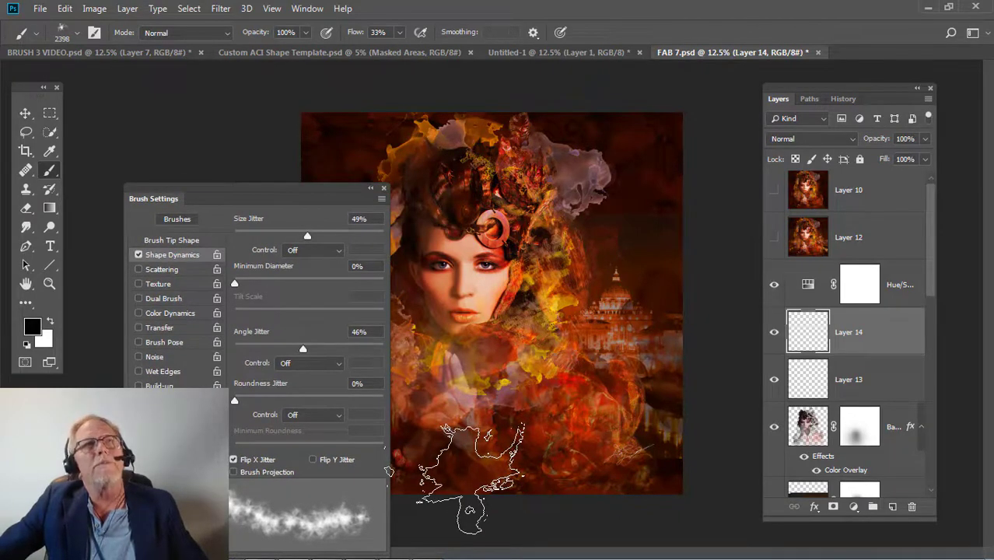
click(312, 9)
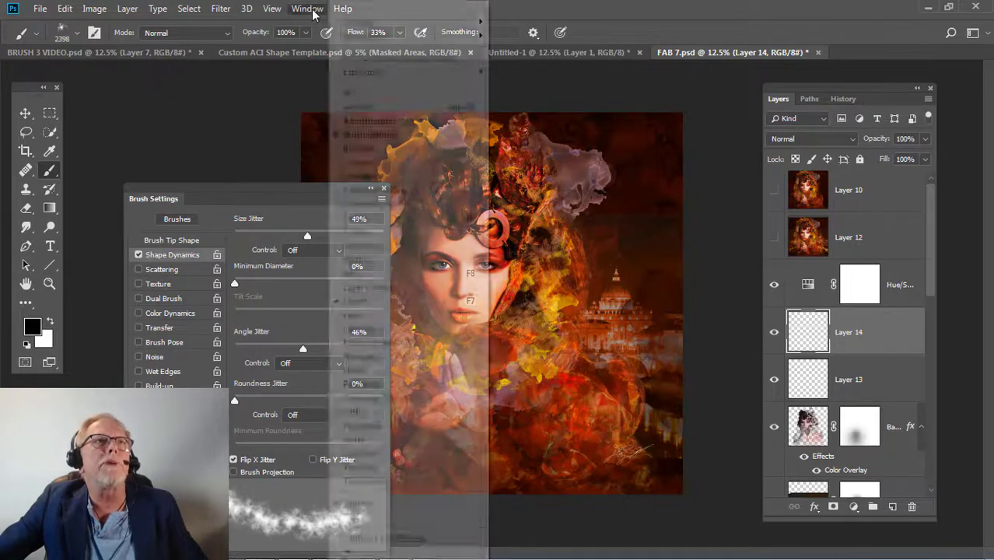
click(371, 456)
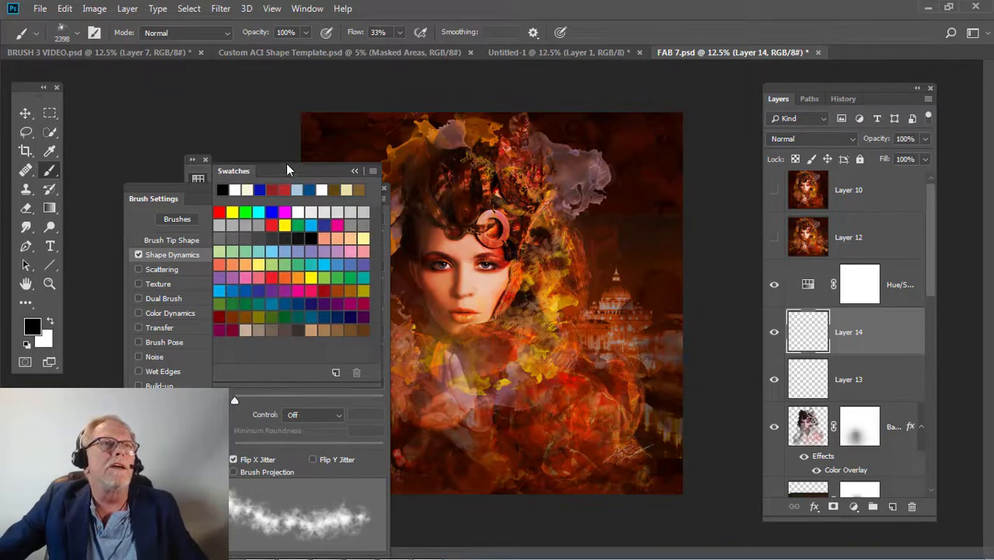
Step: Dock the Swatches panel against the toolbox and attach the Brush Settings panel beneath it as a collapsed icon
drag(287, 167, 238, 92)
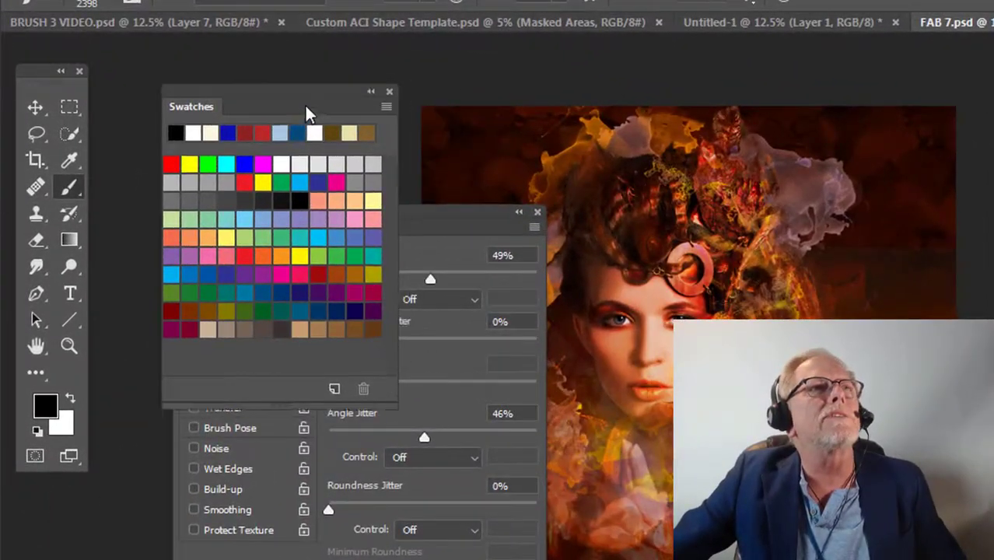
mouse_move(305, 106)
mouse_down()
mouse_move(275, 132)
mouse_move(55, 146)
mouse_move(107, 100)
mouse_move(84, 136)
mouse_up()
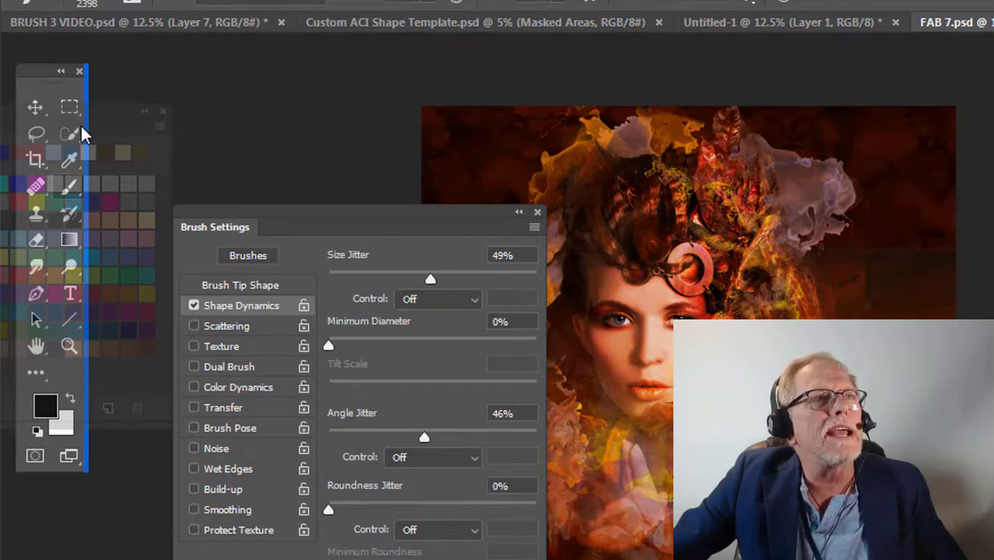
drag(84, 136, 85, 136)
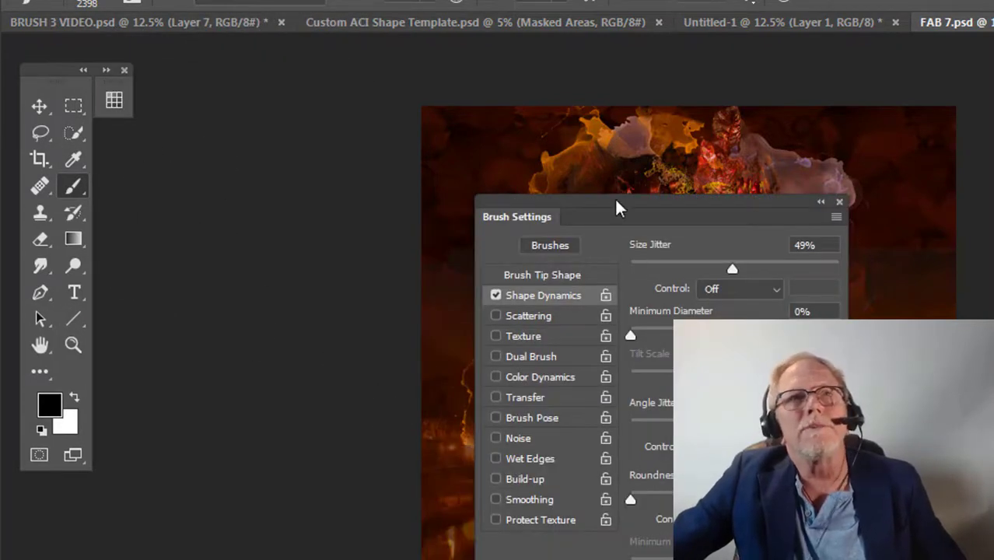
mouse_move(618, 209)
mouse_down()
mouse_move(487, 201)
mouse_move(225, 120)
mouse_move(111, 118)
mouse_up()
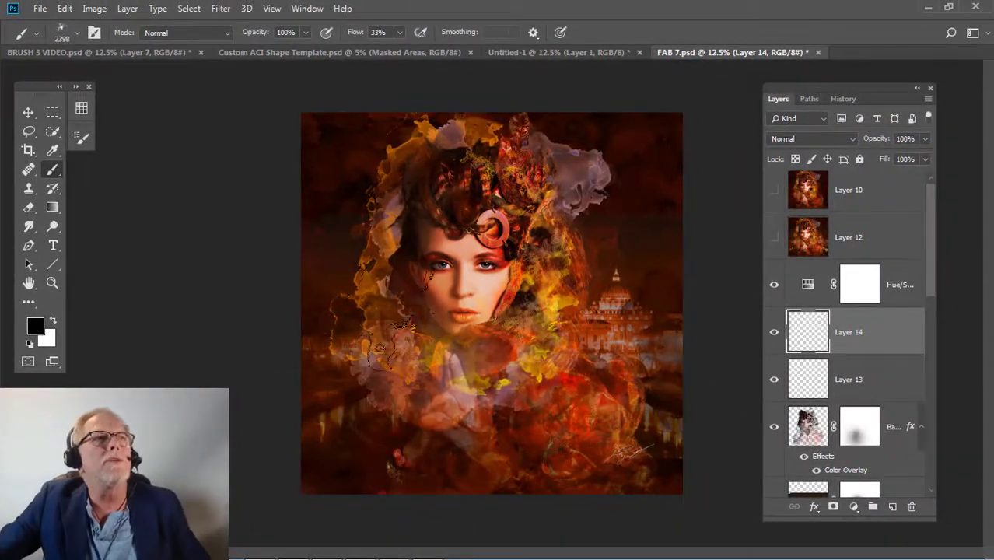
Step: Rotate the brush tip to an angle of -9° in Brush Settings and raise the brush Flow to 100%
click(82, 138)
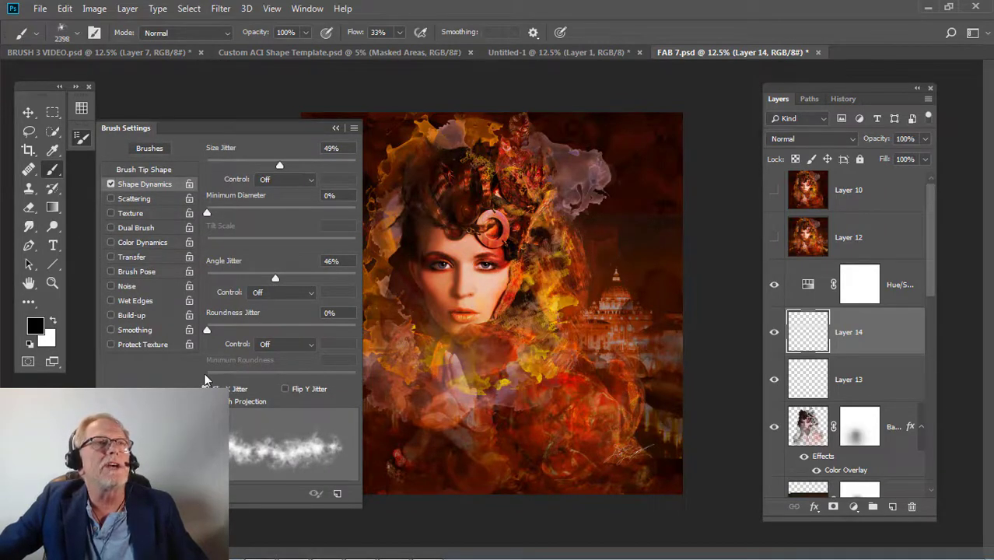
click(139, 169)
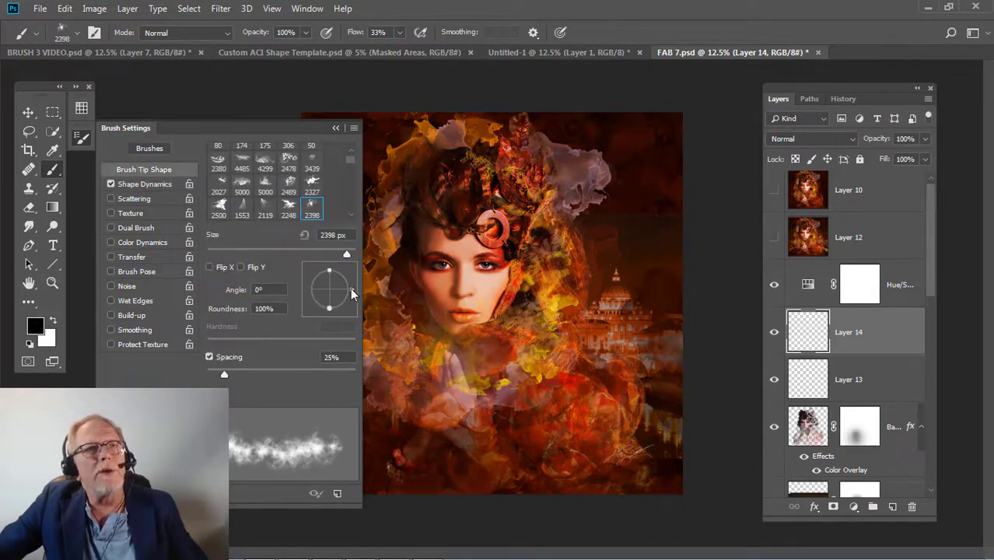
mouse_move(352, 293)
mouse_down()
mouse_move(344, 247)
mouse_move(281, 226)
mouse_move(233, 292)
mouse_up()
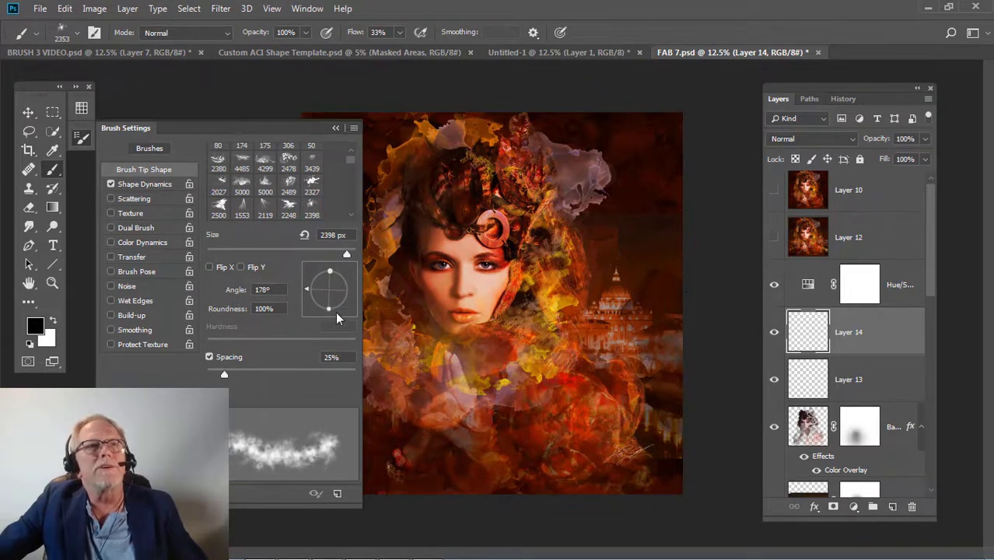
click(343, 293)
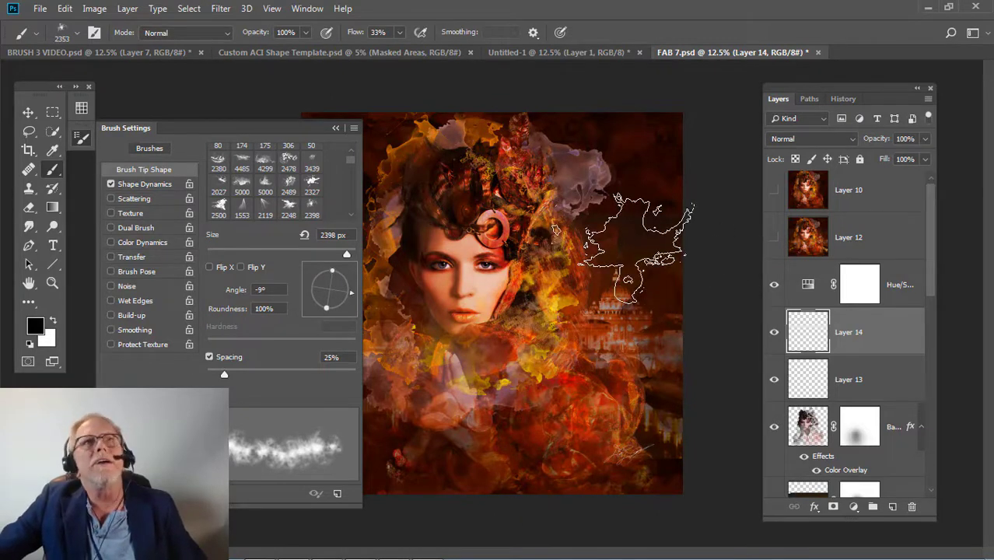
click(398, 32)
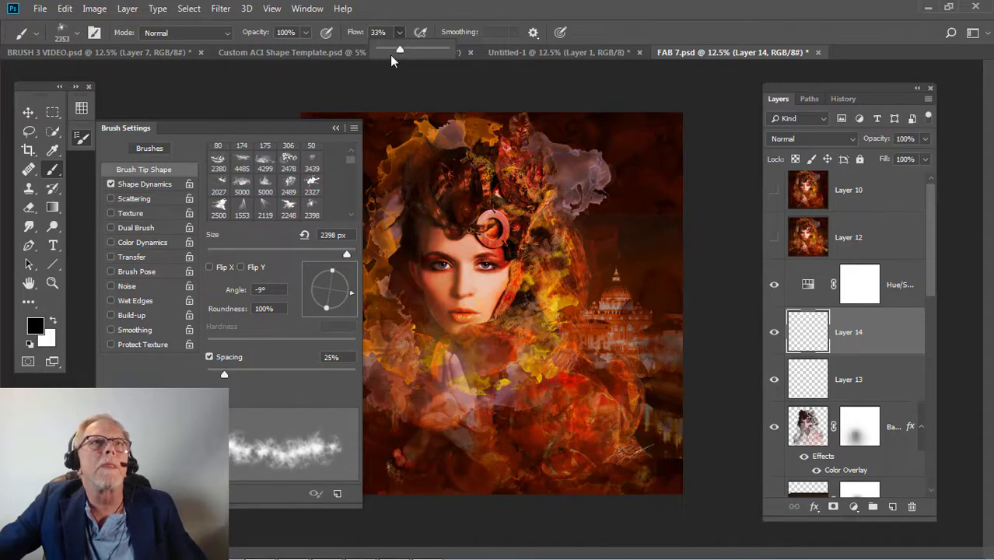
drag(396, 49, 564, 51)
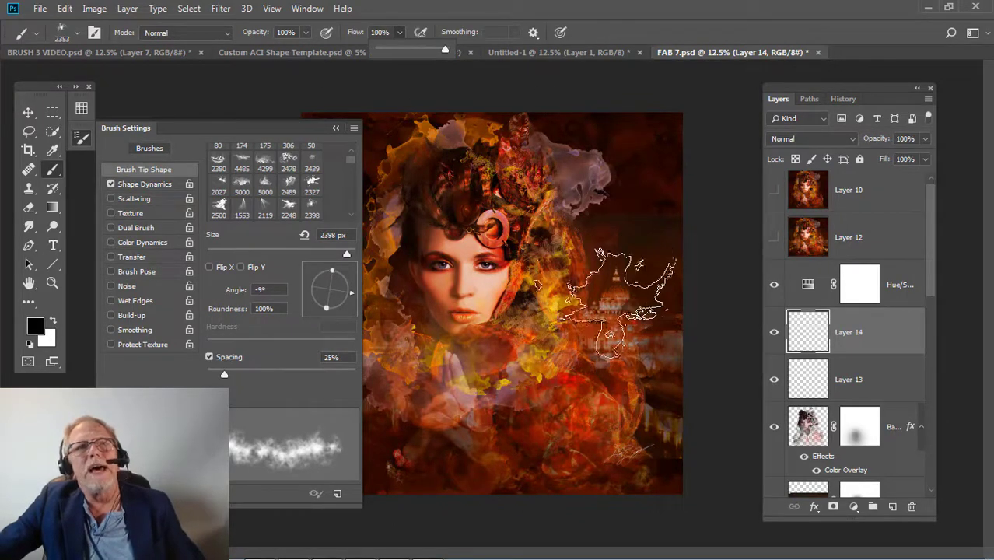
Step: Try one black brush stamp above the cathedral dome on Layer 14, undo it and collapse Brush Settings
click(610, 204)
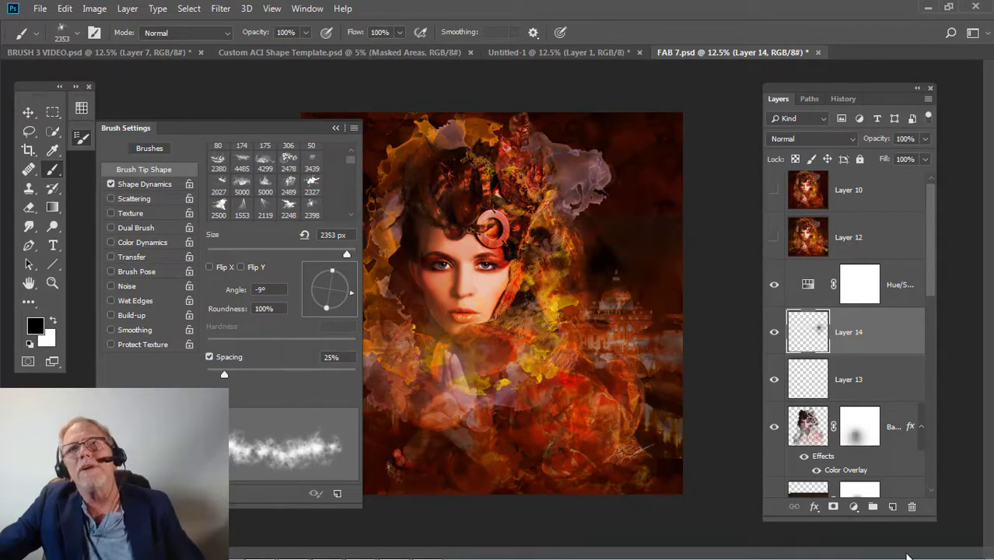
key(ctrl+z)
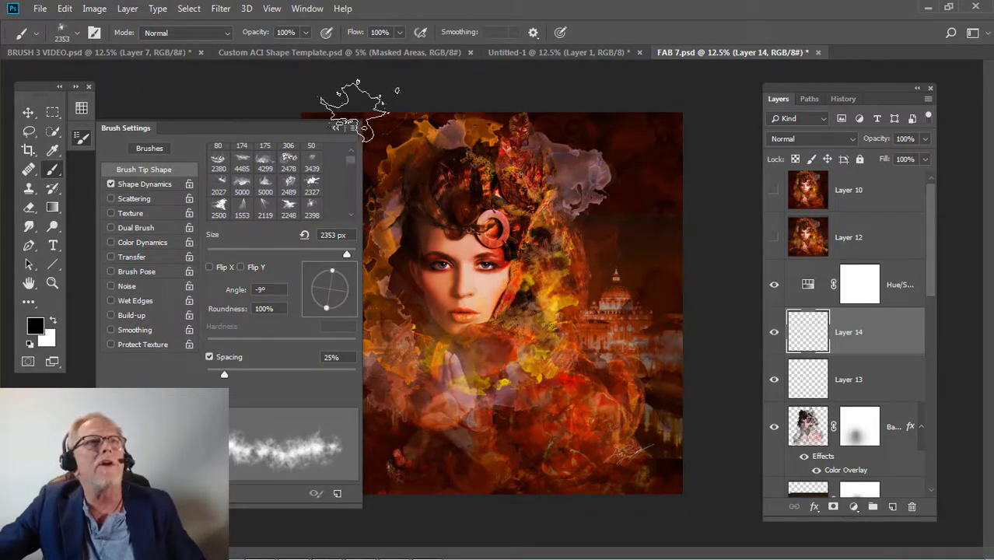
click(334, 128)
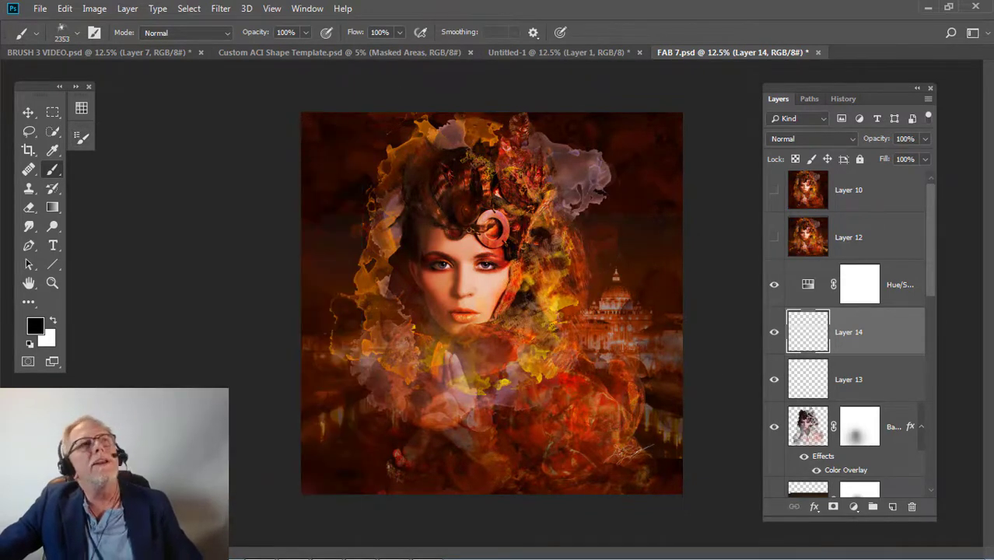
Step: Pull the Paths panel out of the Layers group and regroup it after History
mouse_move(598, 549)
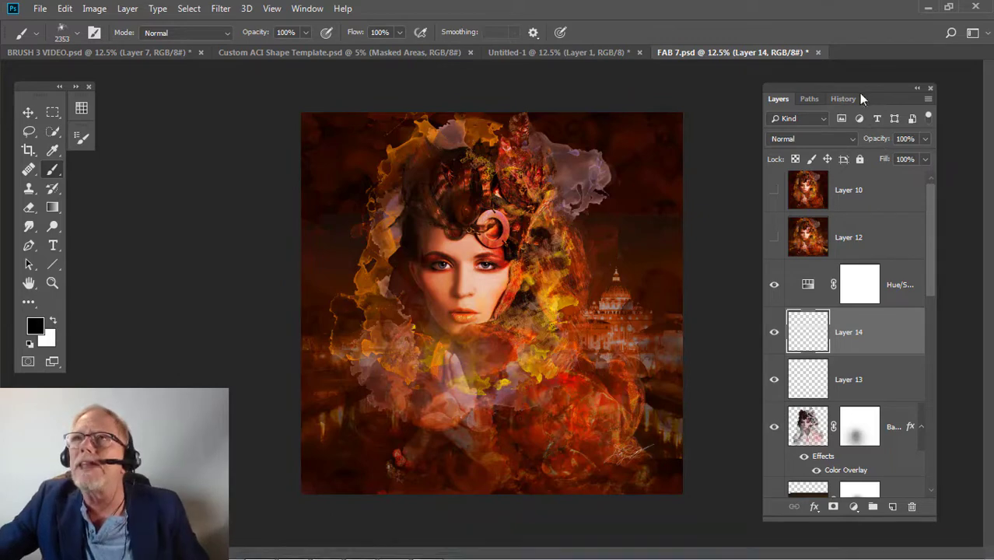
drag(808, 99, 456, 101)
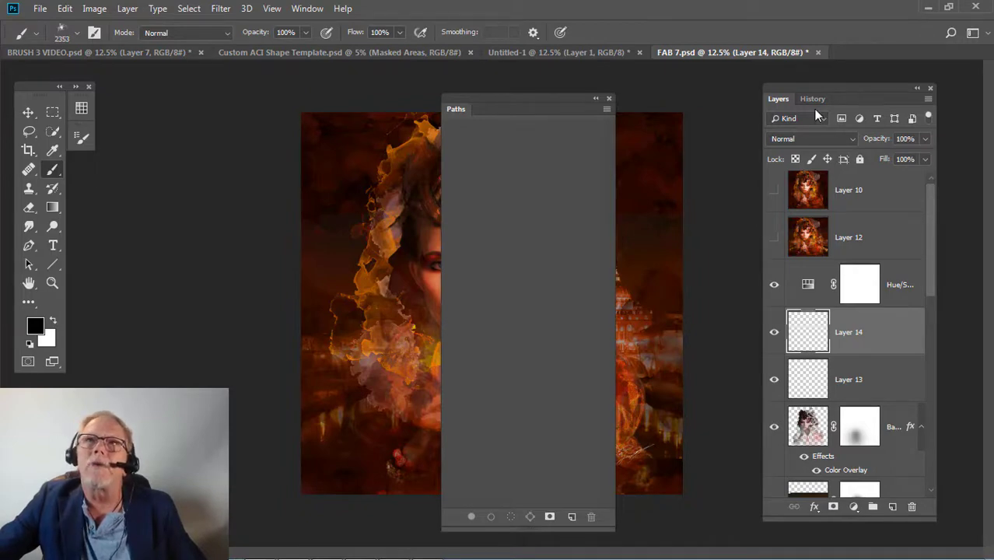
mouse_move(813, 105)
mouse_down()
mouse_move(699, 128)
mouse_move(463, 102)
mouse_move(498, 129)
mouse_move(779, 125)
mouse_up()
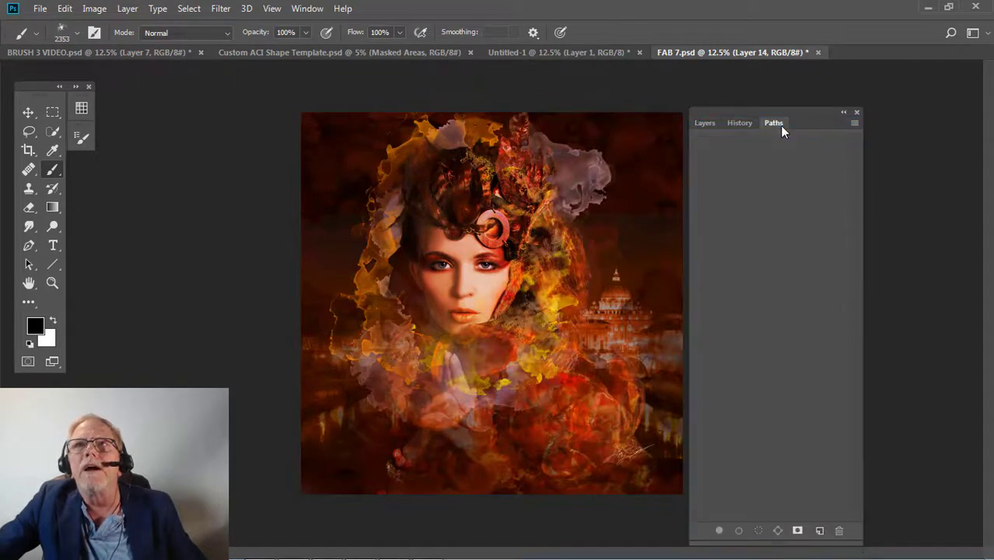
Step: Check the regrouped Layers, History and Paths panels, return to Layers and move the group clear of the canvas
click(702, 123)
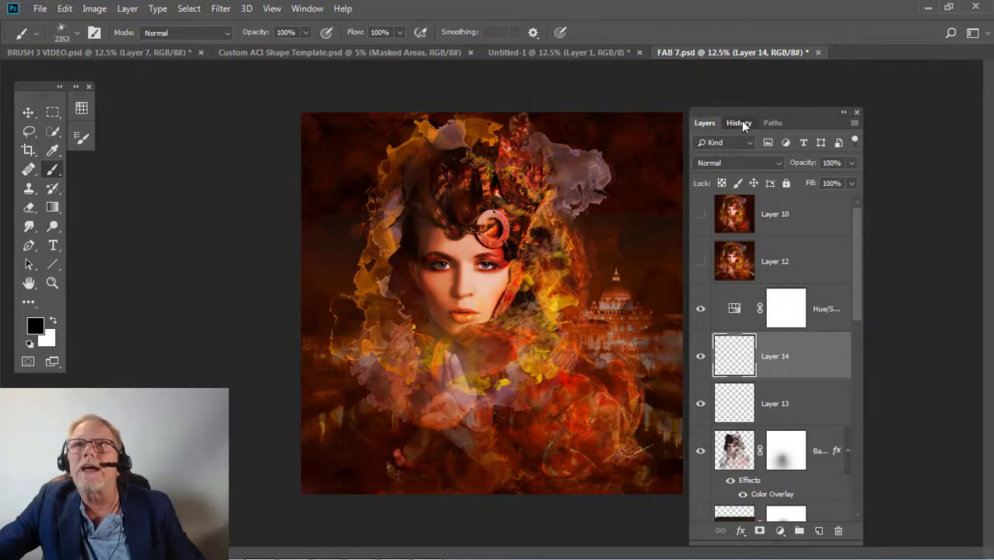
click(741, 123)
click(770, 123)
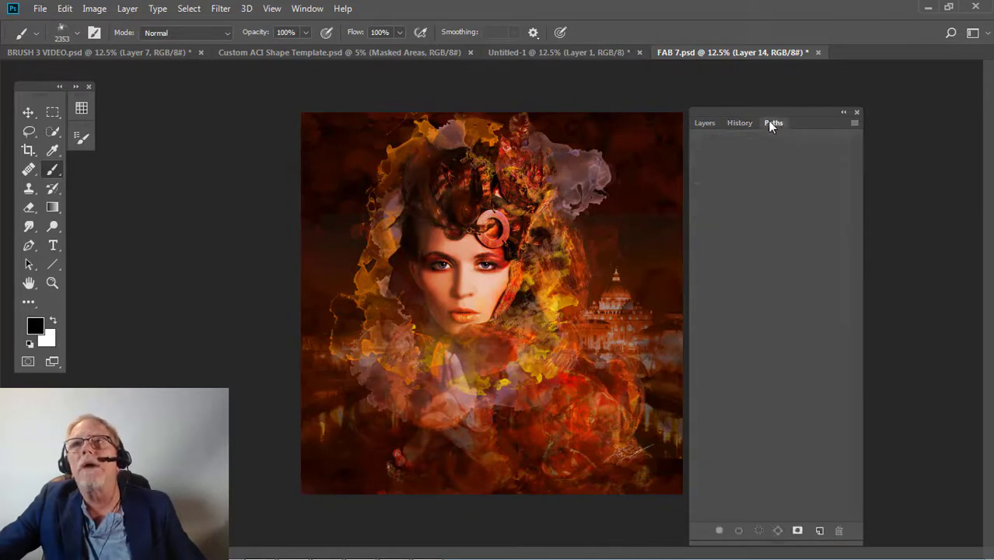
click(705, 123)
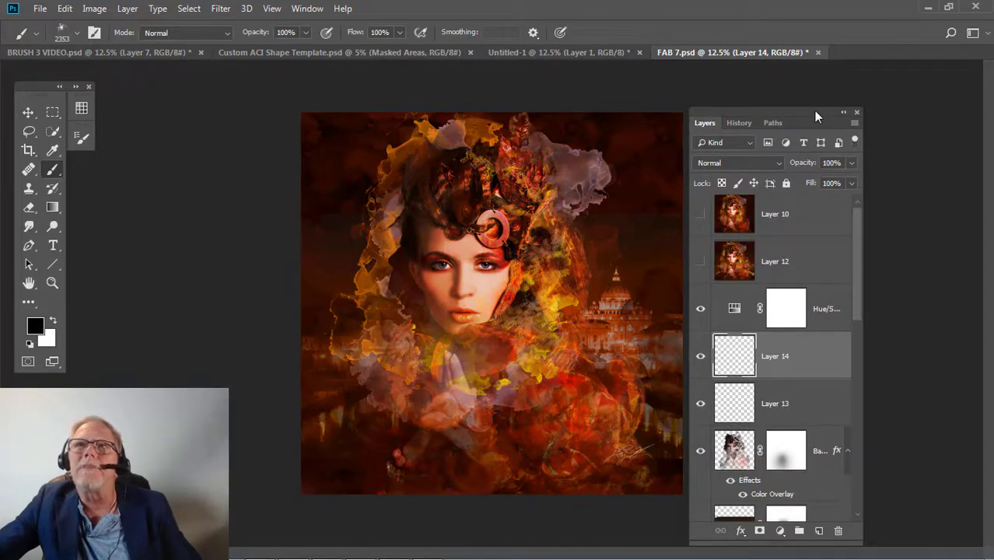
drag(815, 115, 888, 84)
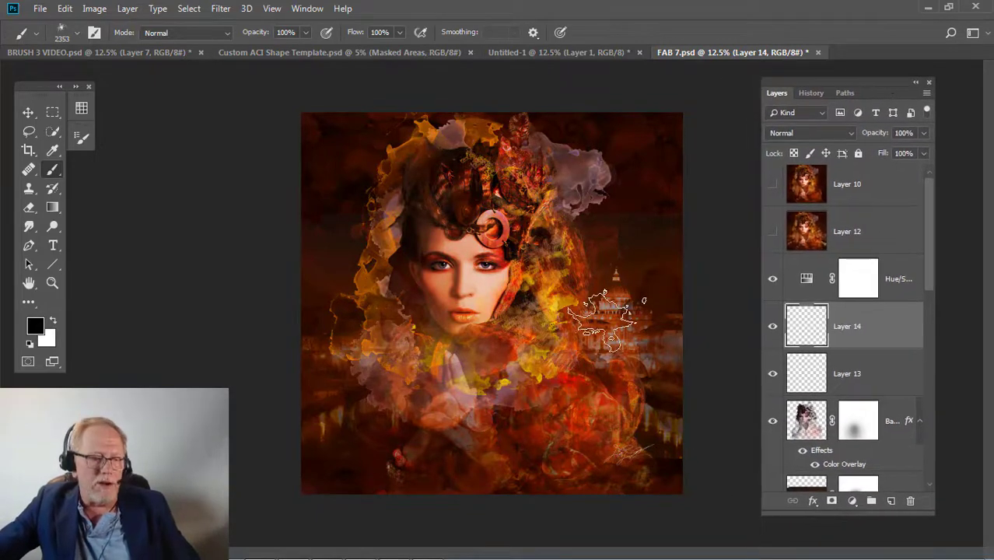
Step: Show the document rulers and hide them again
key(ctrl+r)
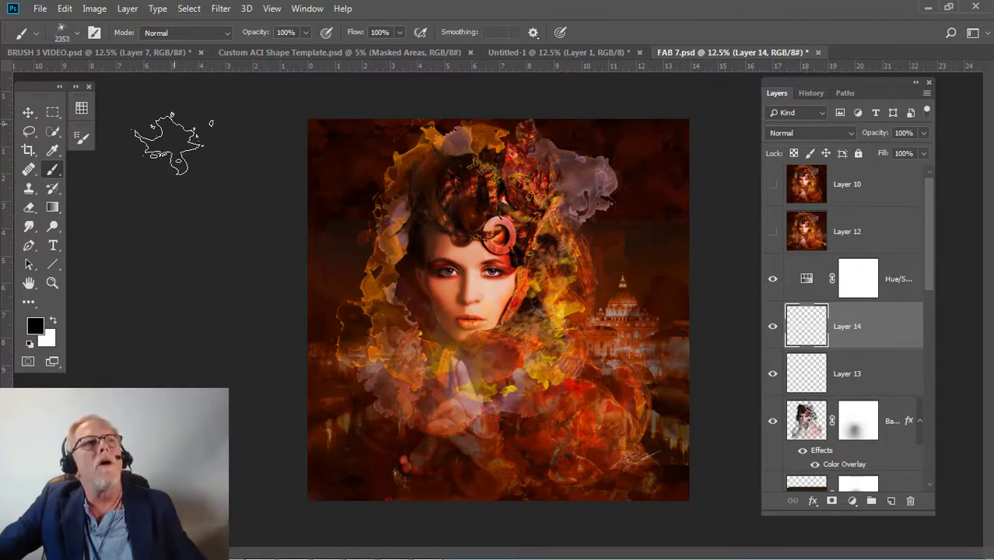
key(ctrl+r)
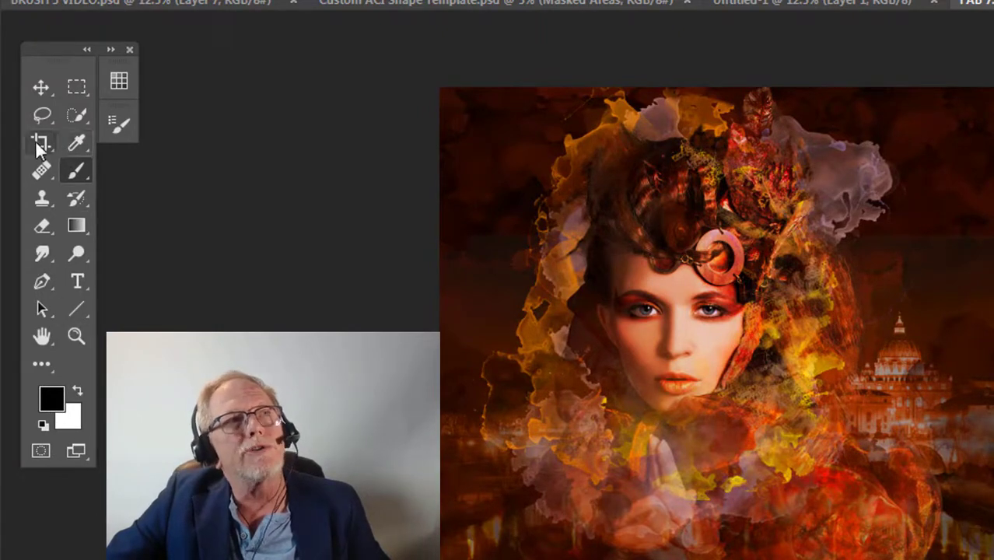
Step: Switch through the Lasso, Rectangular Marquee and Gradient tools and return to the Brush tool
click(49, 113)
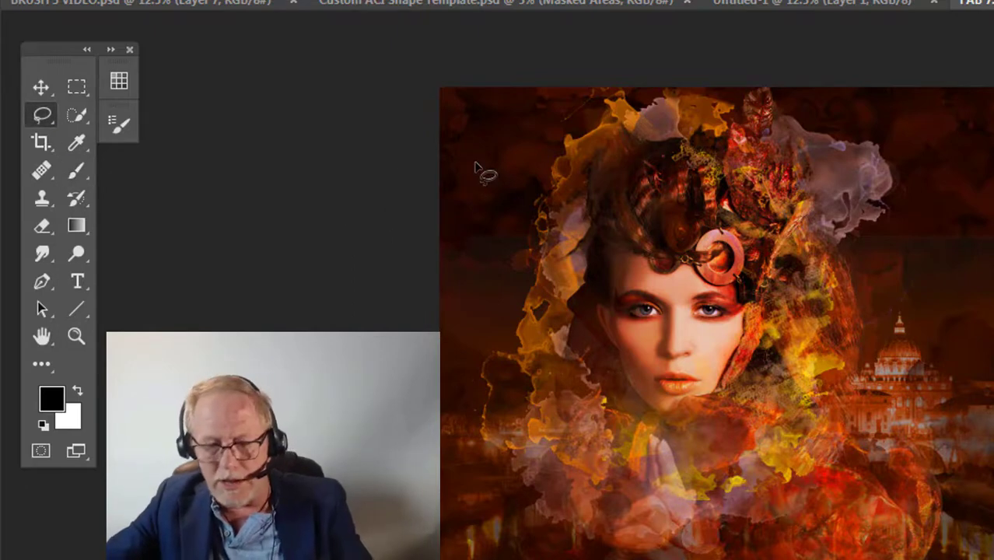
key(m)
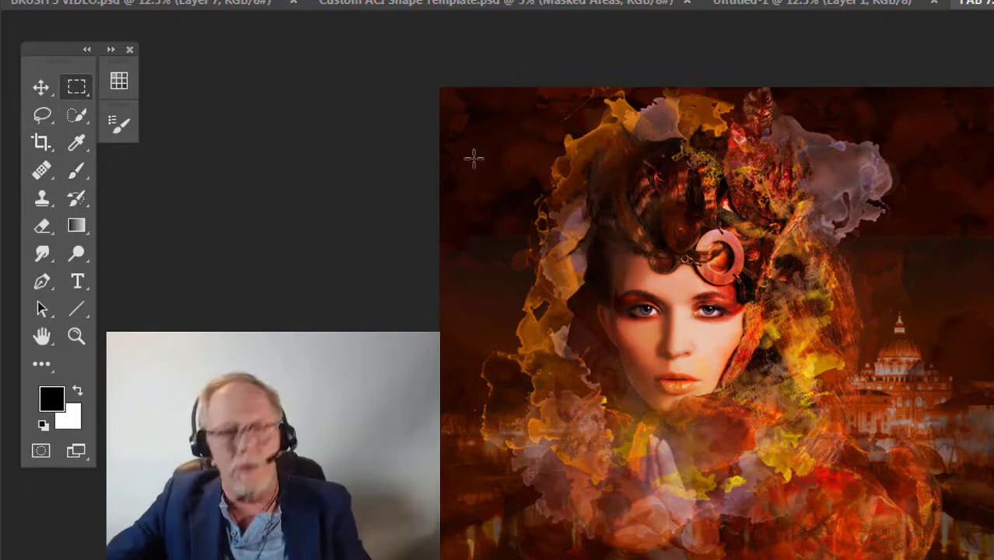
key(g)
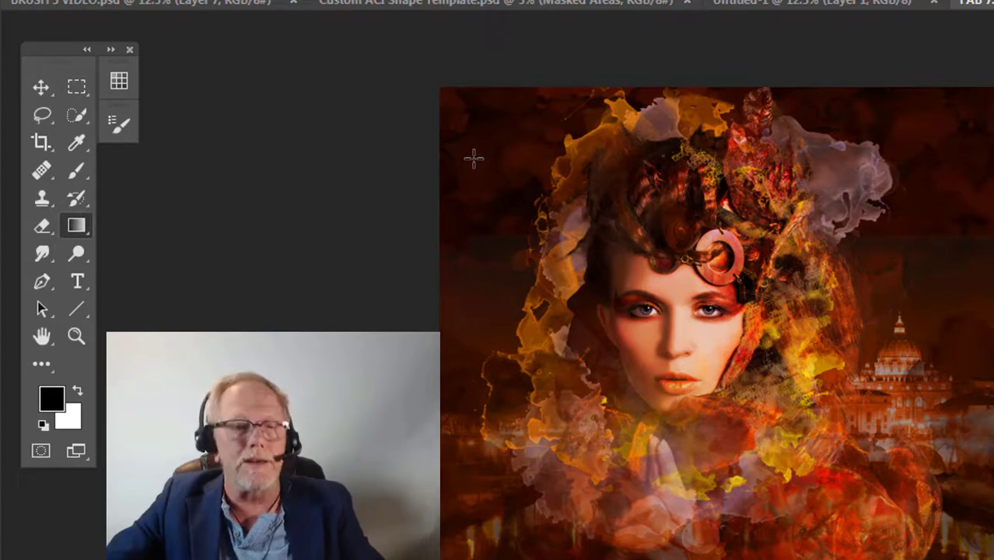
key(b)
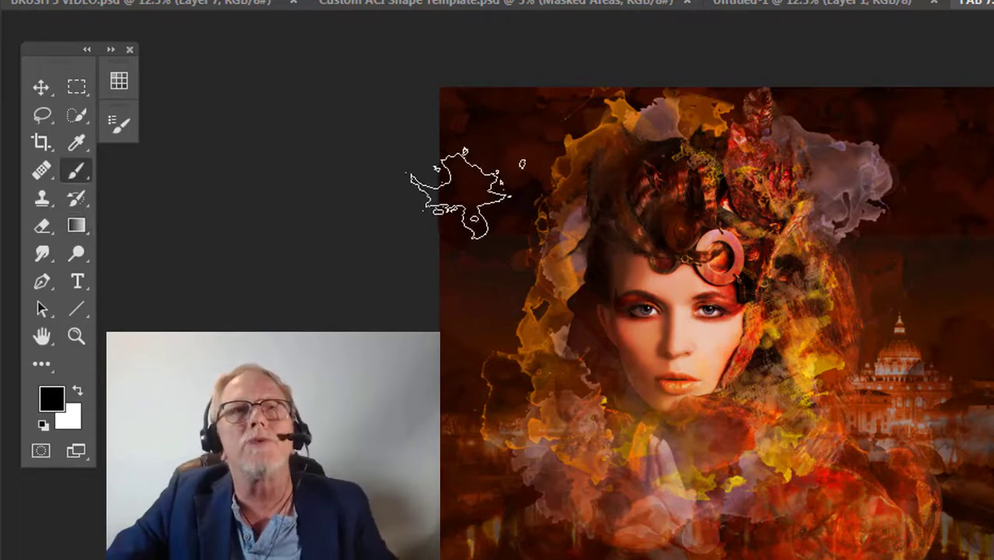